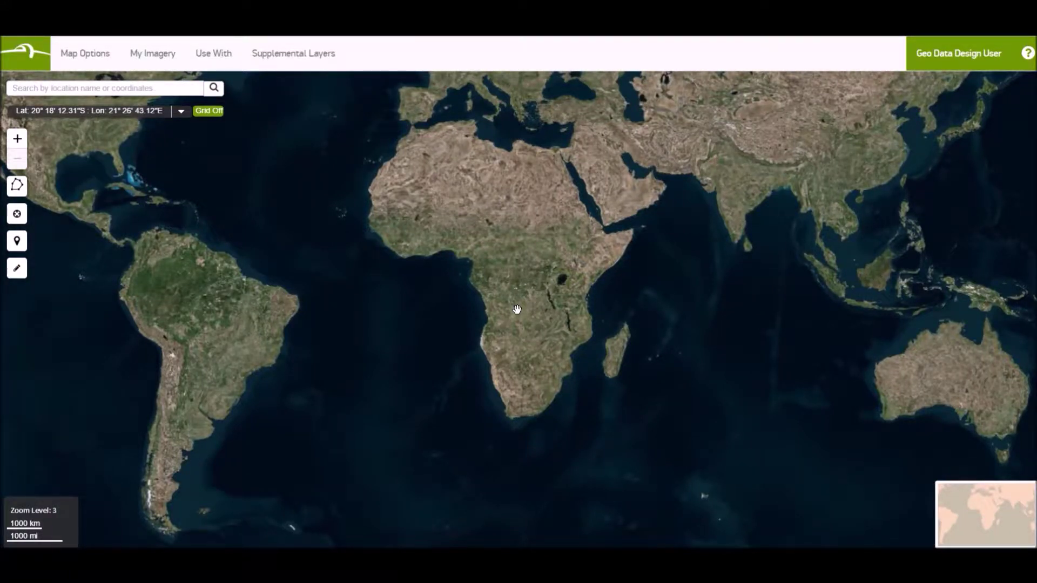
- Centre the world map on southern Africa and zoom in one level
{"action": "left_click_drag", "start_coordinate": [535, 342], "coordinate": [542, 308]}
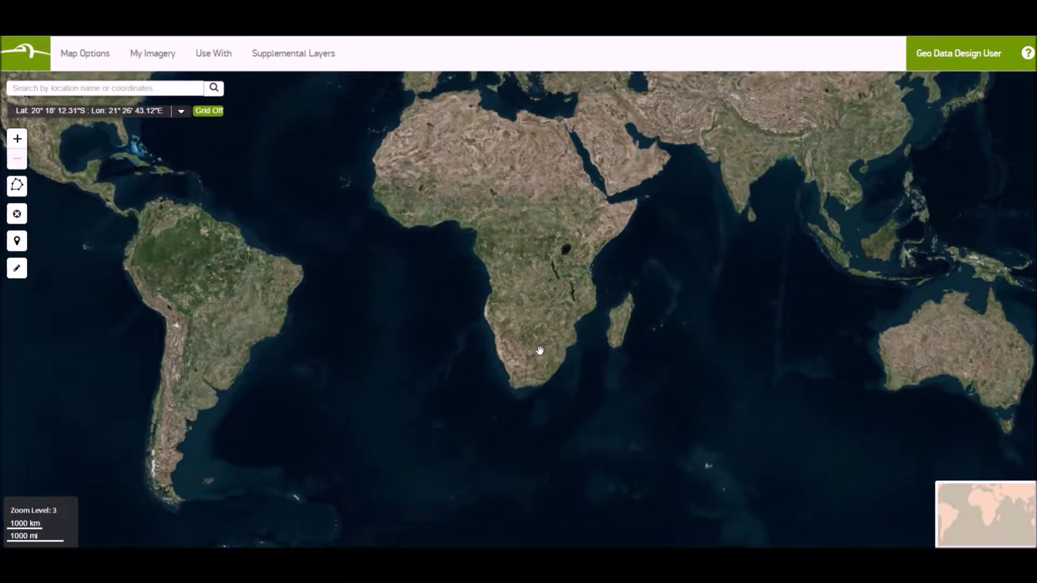
{"action": "left_click_drag", "start_coordinate": [540, 351], "coordinate": [535, 343]}
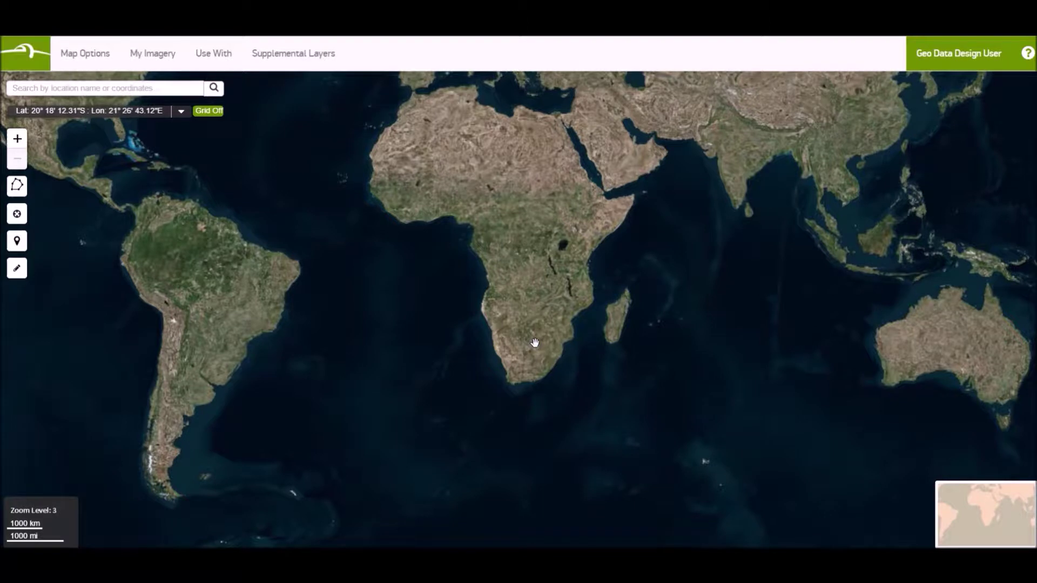
{"action": "scroll", "coordinate": [535, 342], "scroll_direction": "up", "scroll_amount": 1}
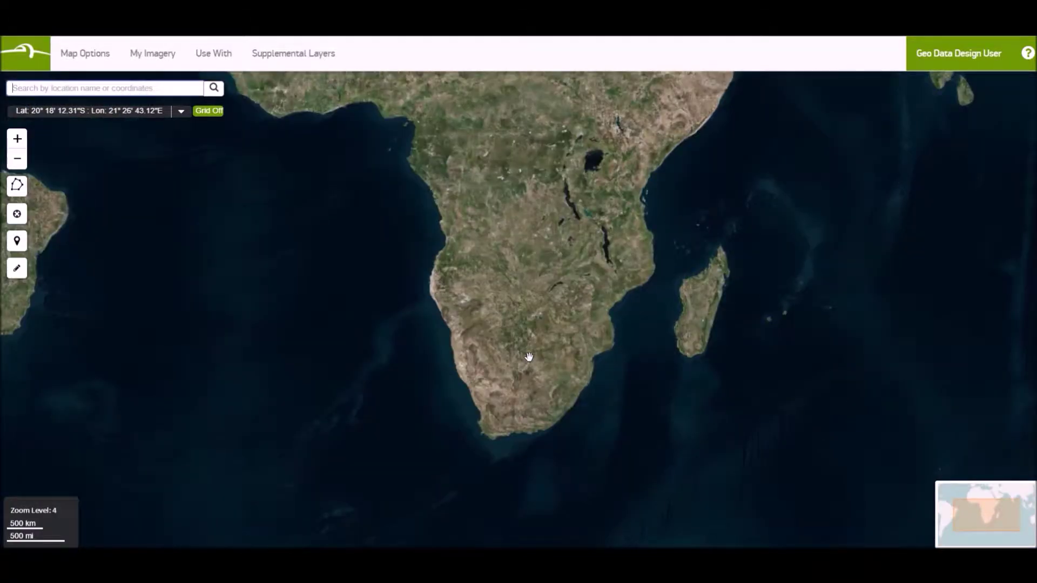
- Search 'midrand' and go to Midrand, City of Johannesburg, Gauteng, South Africa
{"action": "type", "text": "mi"}
{"action": "key", "text": "Return"}
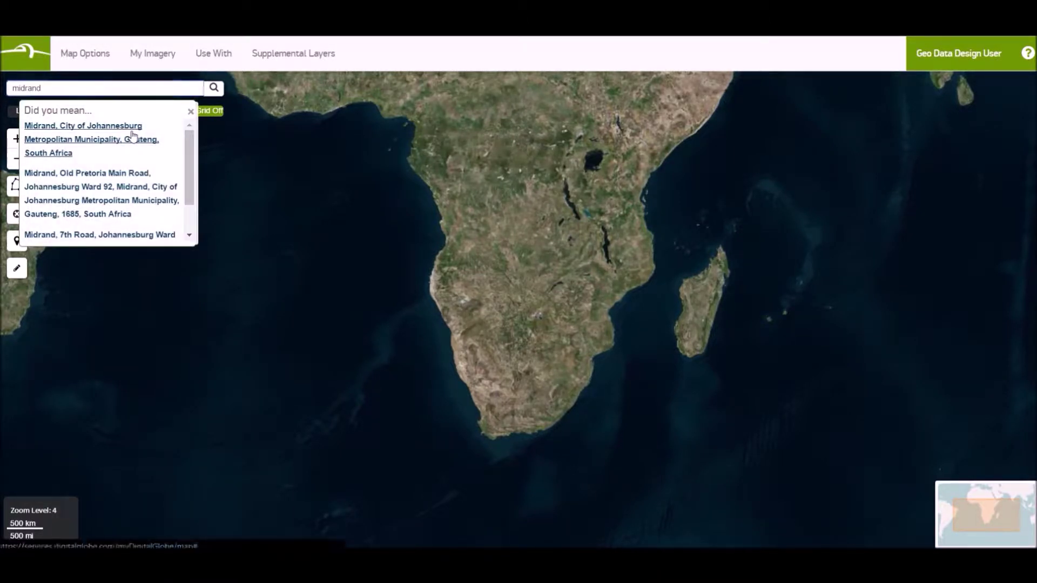
{"action": "left_click", "coordinate": [131, 131]}
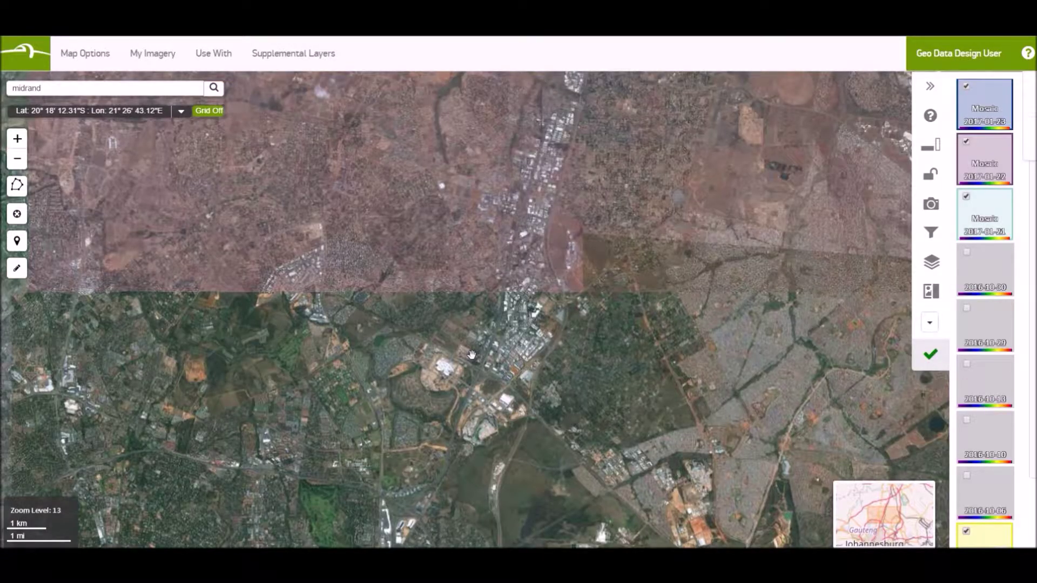
- Centre the Mall of Africa at zoom level 16 and scroll the dated imagery carousel
{"action": "left_click_drag", "start_coordinate": [471, 355], "coordinate": [493, 320]}
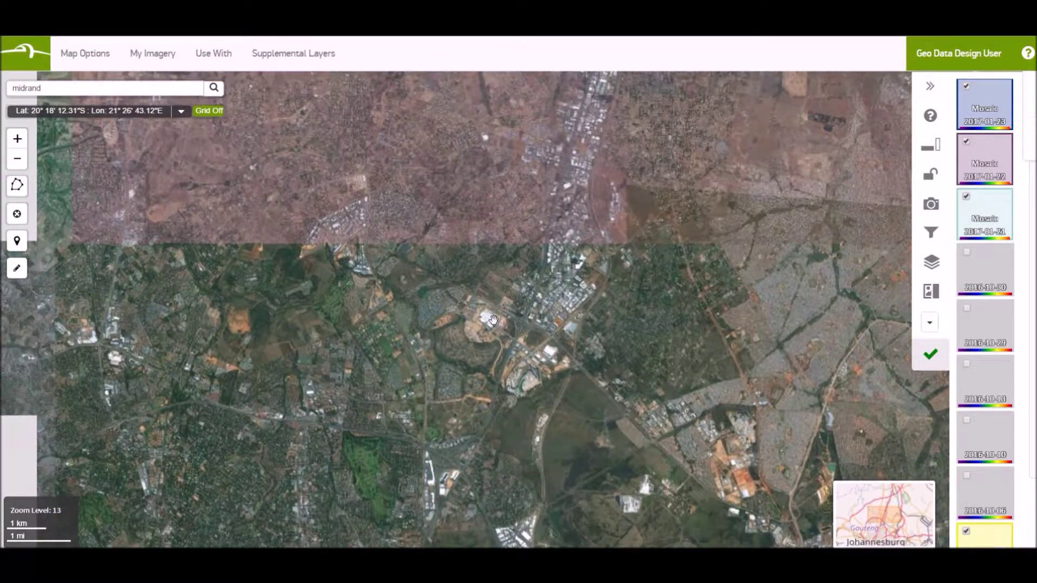
{"action": "scroll", "coordinate": [493, 320], "scroll_direction": "up", "scroll_amount": 2}
{"action": "scroll", "coordinate": [467, 317], "scroll_direction": "up", "scroll_amount": 4}
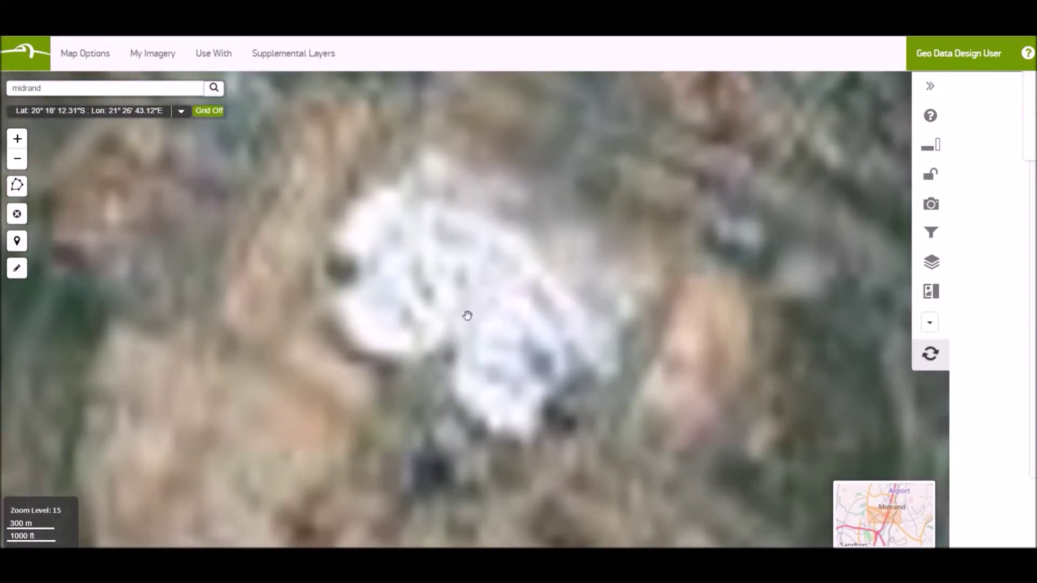
{"action": "scroll", "coordinate": [466, 316], "scroll_direction": "down", "scroll_amount": 2}
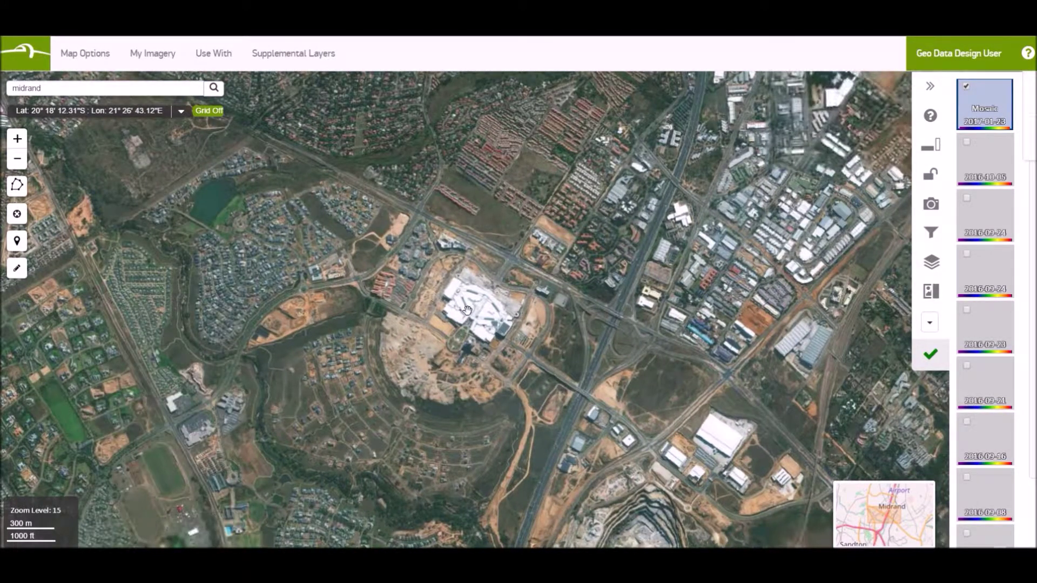
{"action": "scroll", "coordinate": [467, 309], "scroll_direction": "up", "scroll_amount": 1}
{"action": "left_click_drag", "start_coordinate": [468, 311], "coordinate": [534, 299]}
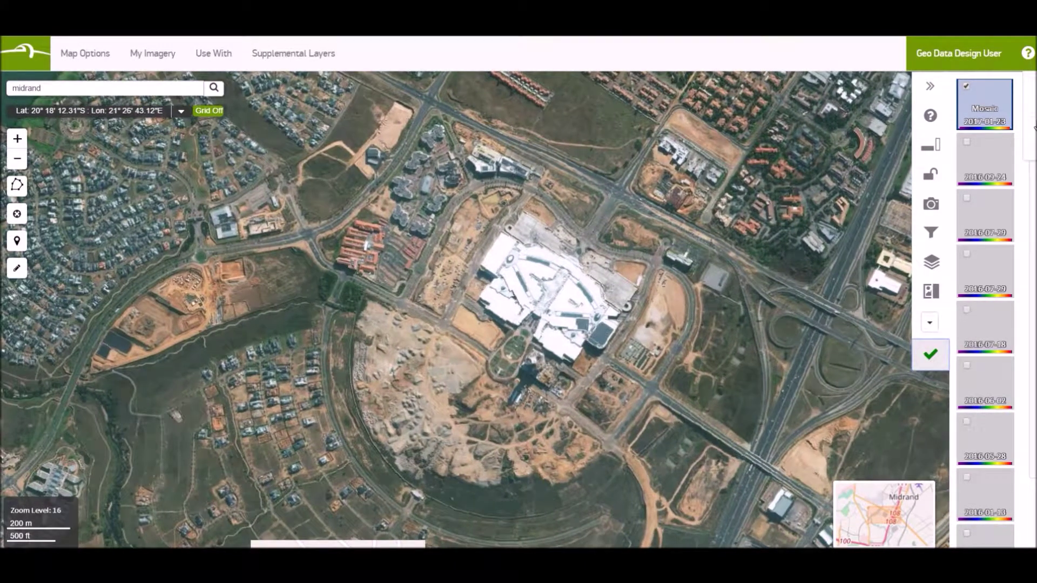
{"action": "scroll", "coordinate": [1034, 128], "scroll_direction": "down", "scroll_amount": 15}
{"action": "scroll", "coordinate": [988, 532], "scroll_direction": "down", "scroll_amount": 7}
- Switch to the street base map, return to imagery, and show the 2015-07-23 image
{"action": "left_click", "coordinate": [988, 531]}
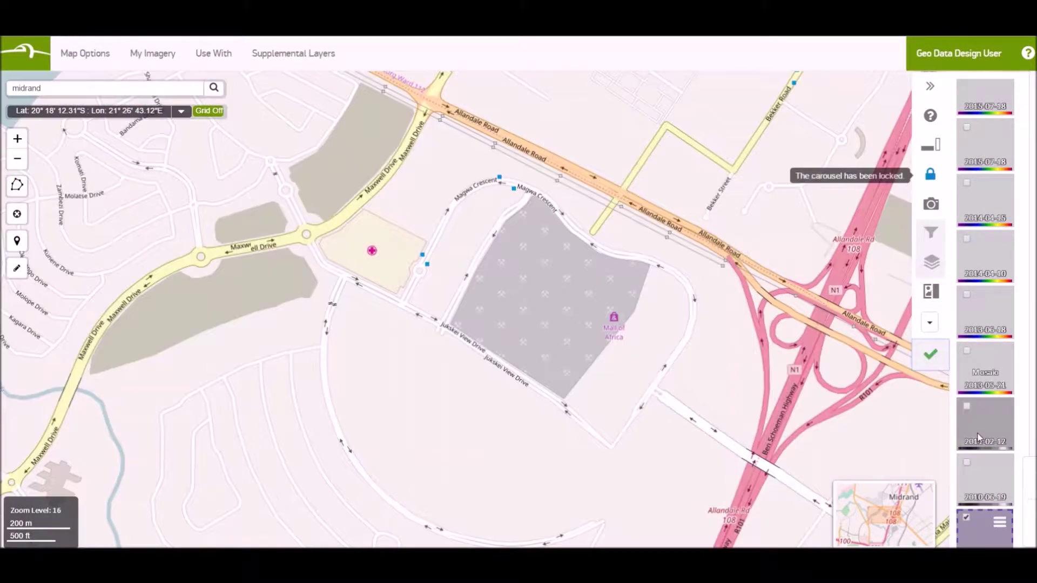
{"action": "left_click", "coordinate": [978, 438]}
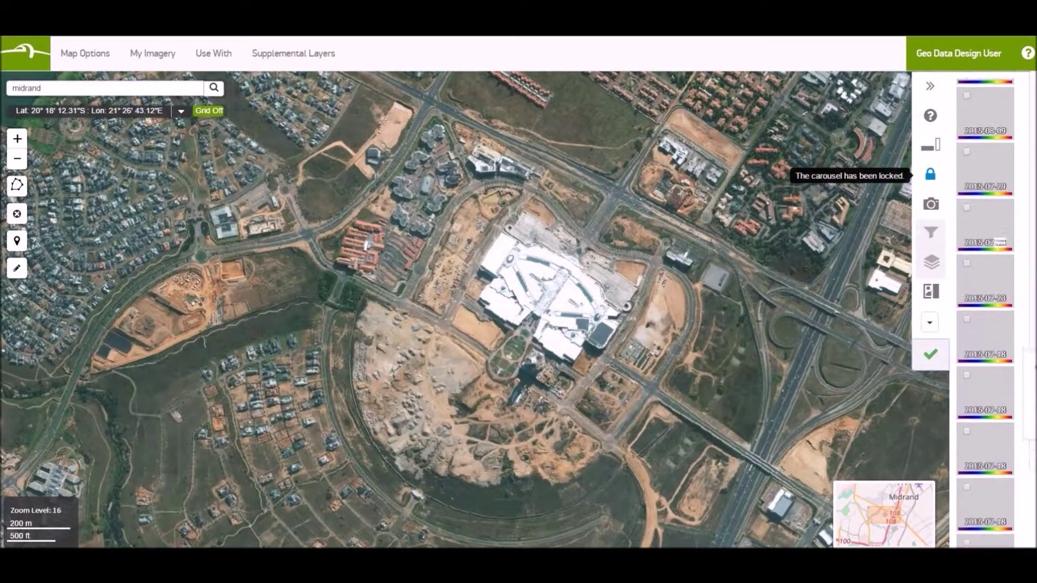
{"action": "left_click", "coordinate": [988, 290]}
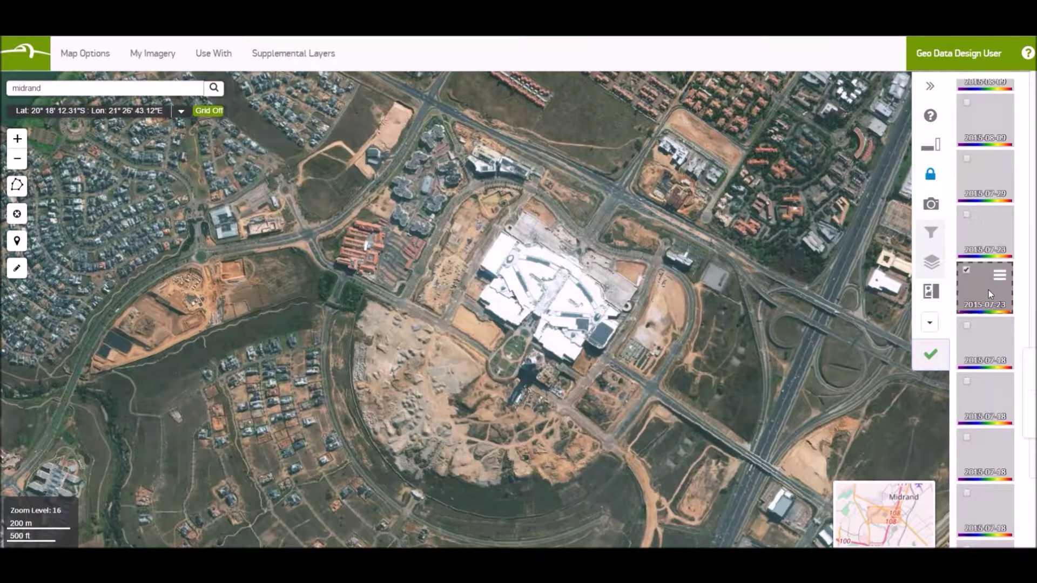
- Turn on date comparison, then slide it from 2010-06-19 up to 2017-01-23
{"action": "left_click", "coordinate": [929, 322]}
{"action": "left_click", "coordinate": [928, 353]}
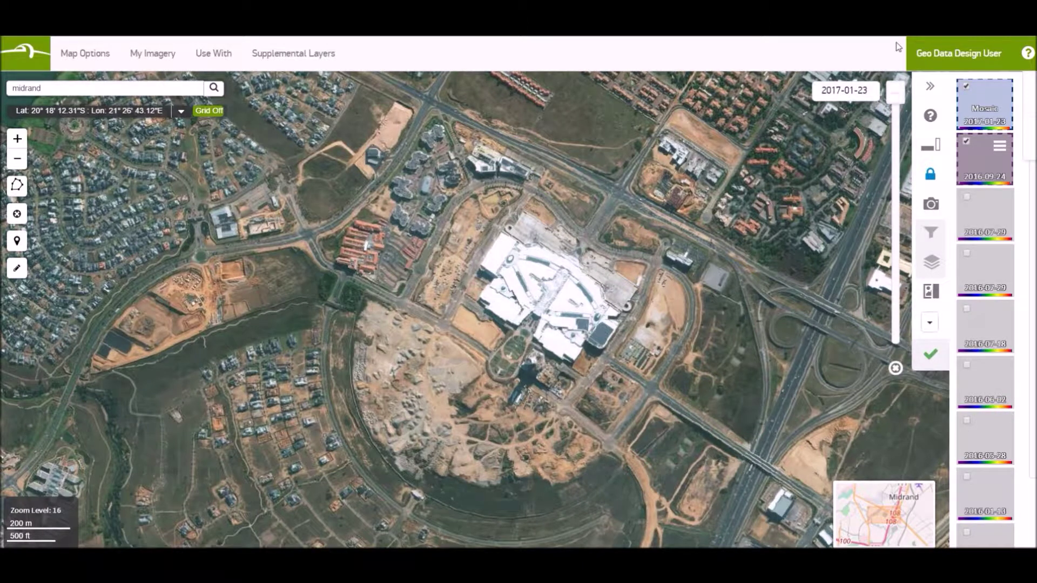
{"action": "left_click", "coordinate": [898, 345]}
{"action": "left_click_drag", "start_coordinate": [898, 344], "coordinate": [898, 94]}
- Unlock the carousel, draw a rectangular AOI over the mall, and continue to Advanced Search
{"action": "left_click", "coordinate": [930, 174]}
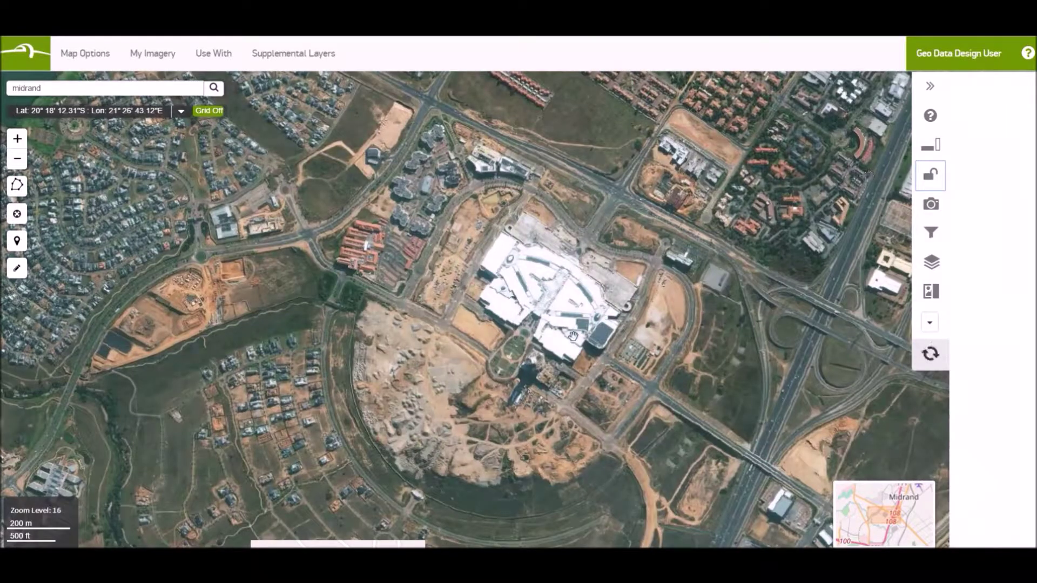
{"action": "left_click", "coordinate": [21, 193]}
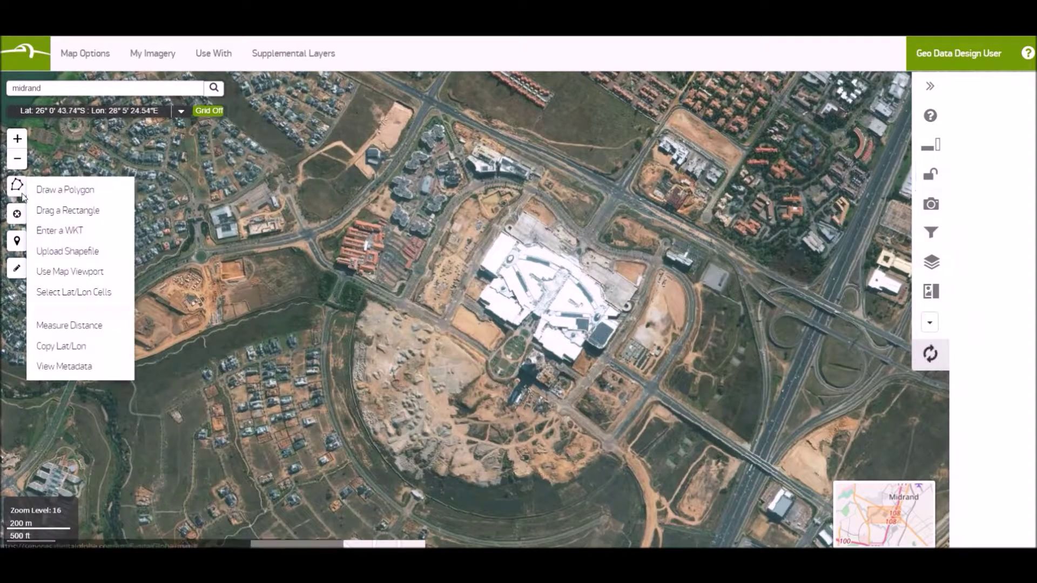
{"action": "left_click", "coordinate": [54, 211]}
{"action": "left_click_drag", "start_coordinate": [360, 165], "coordinate": [711, 462]}
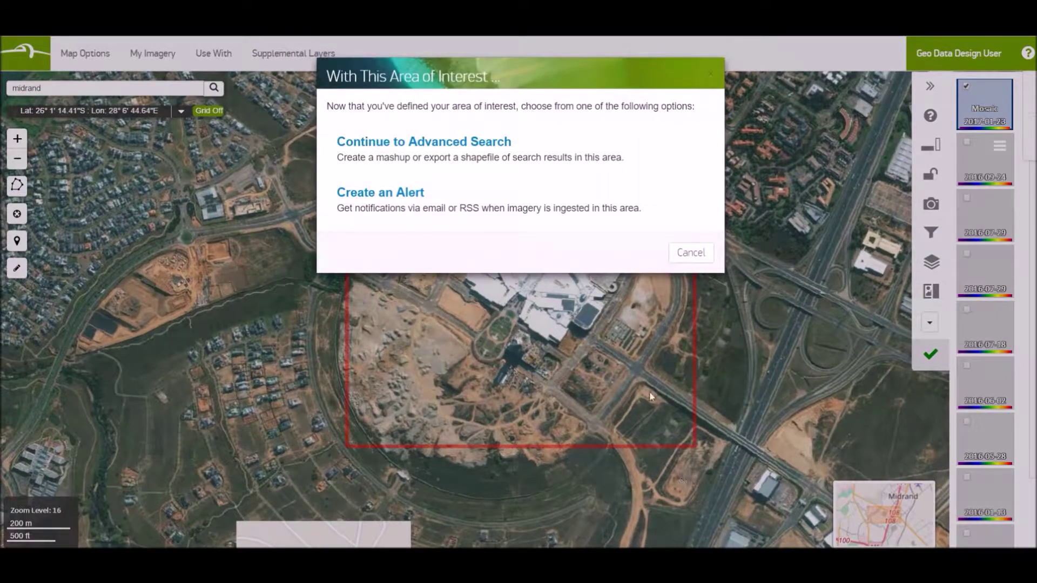
{"action": "left_click", "coordinate": [485, 140]}
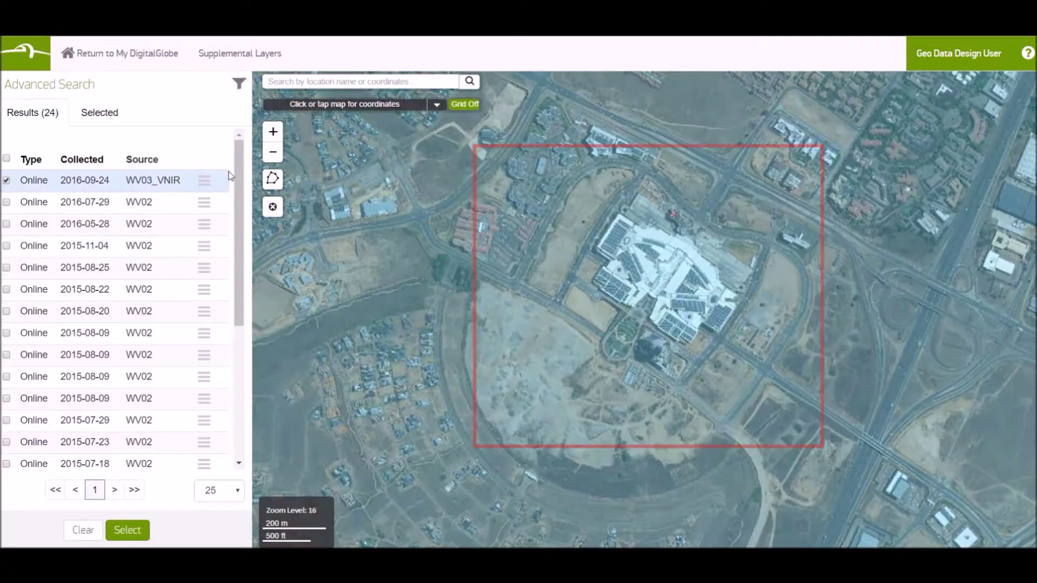
- Find the 2016-09-24 WV03_VNIR image among the 24 results and select it
{"action": "scroll", "coordinate": [226, 319], "scroll_direction": "down", "scroll_amount": 5}
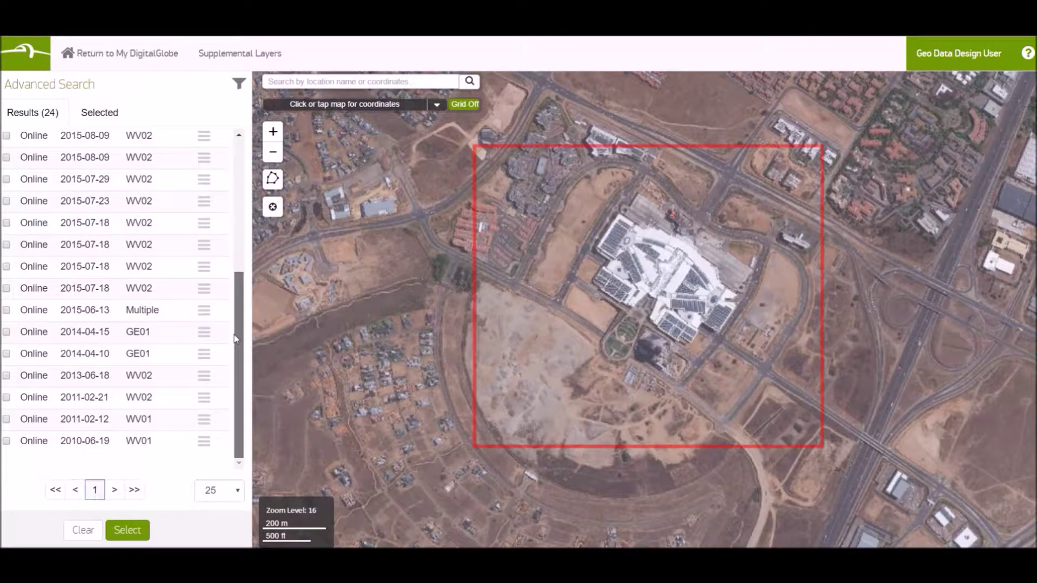
{"action": "scroll", "coordinate": [235, 290], "scroll_direction": "up", "scroll_amount": 5}
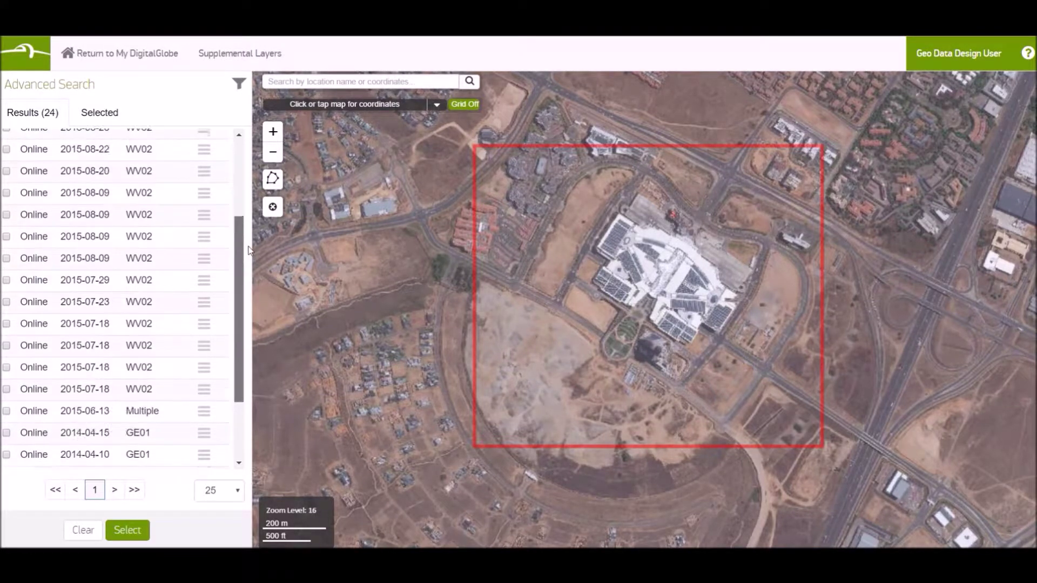
{"action": "scroll", "coordinate": [252, 173], "scroll_direction": "up", "scroll_amount": 1}
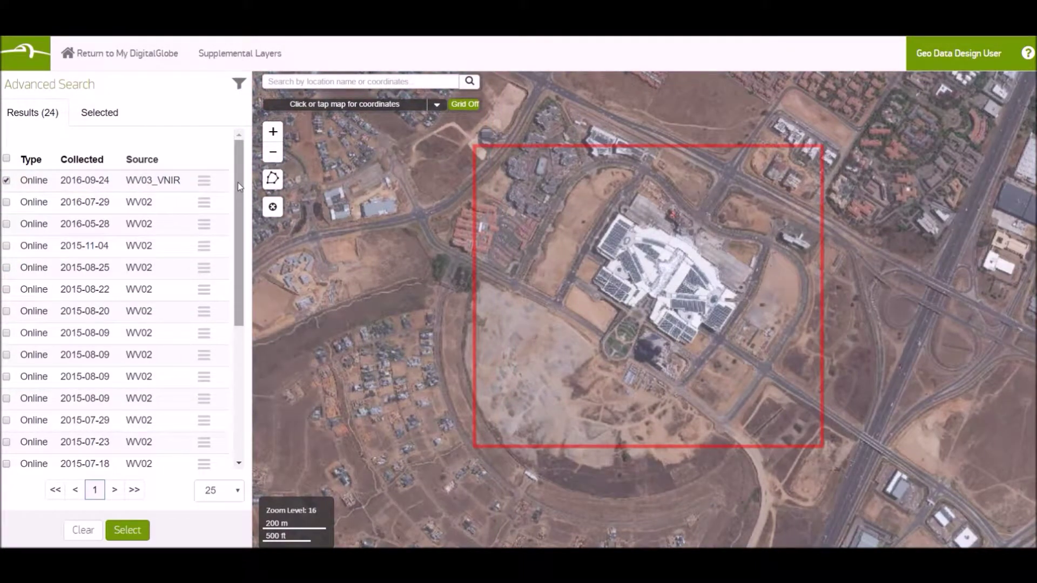
{"action": "mouse_move", "coordinate": [237, 182]}
{"action": "left_mouse_down"}
{"action": "mouse_move", "coordinate": [234, 339]}
{"action": "mouse_move", "coordinate": [237, 163]}
{"action": "left_mouse_up"}
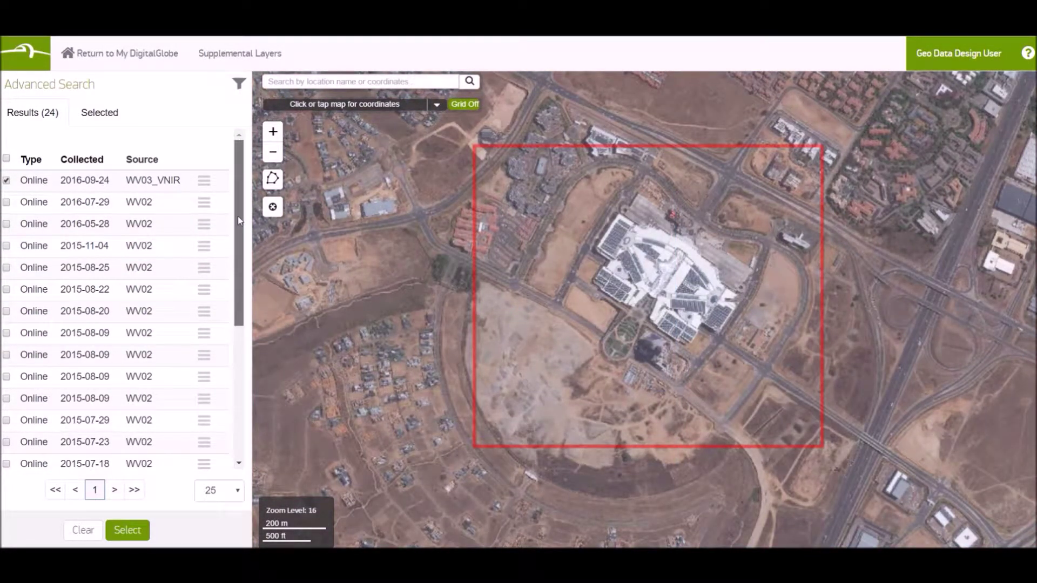
{"action": "left_click_drag", "start_coordinate": [238, 216], "coordinate": [234, 364]}
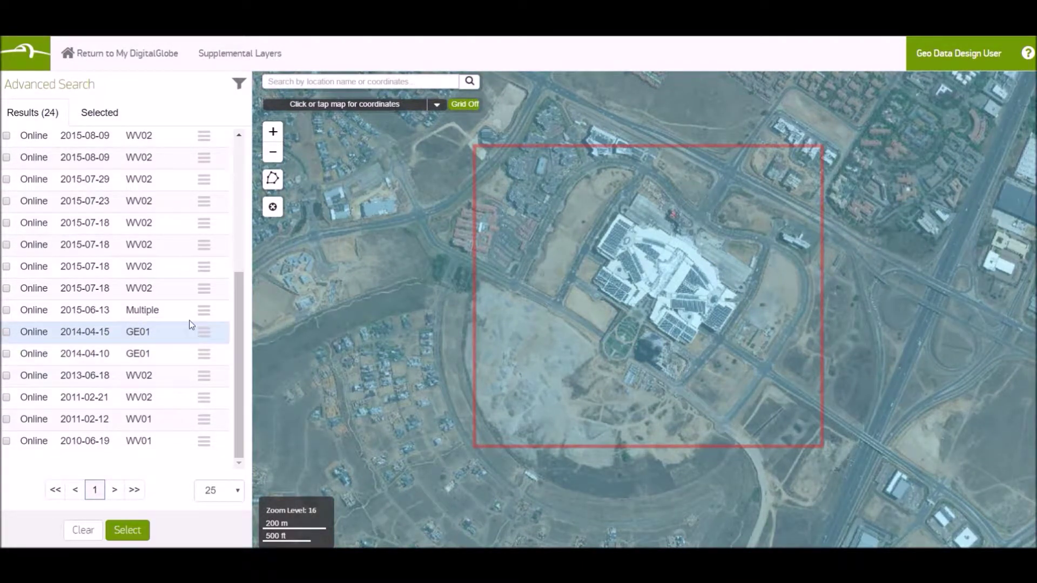
{"action": "scroll", "coordinate": [168, 216], "scroll_direction": "up", "scroll_amount": 8}
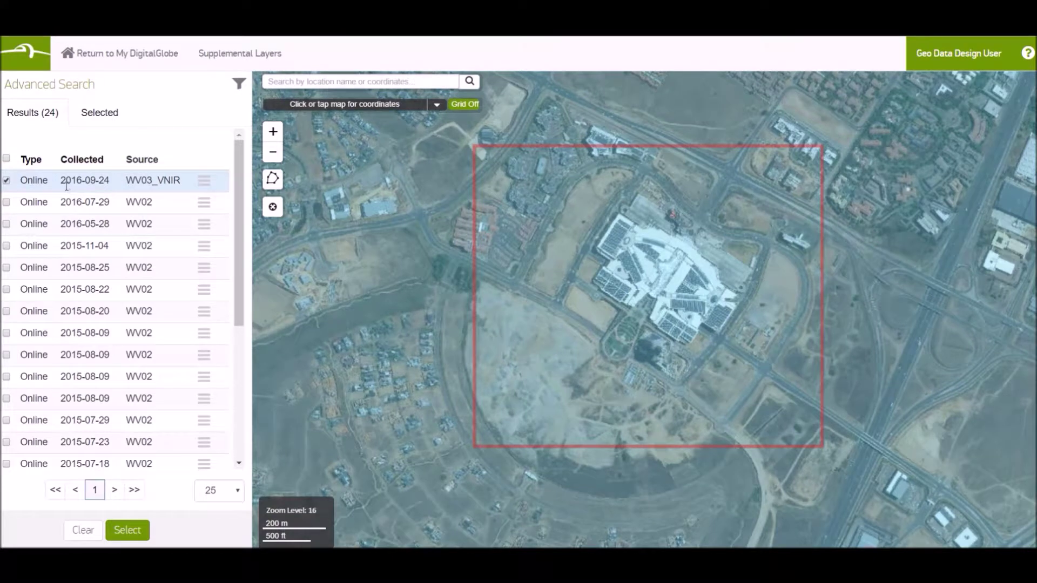
{"action": "left_click", "coordinate": [126, 529]}
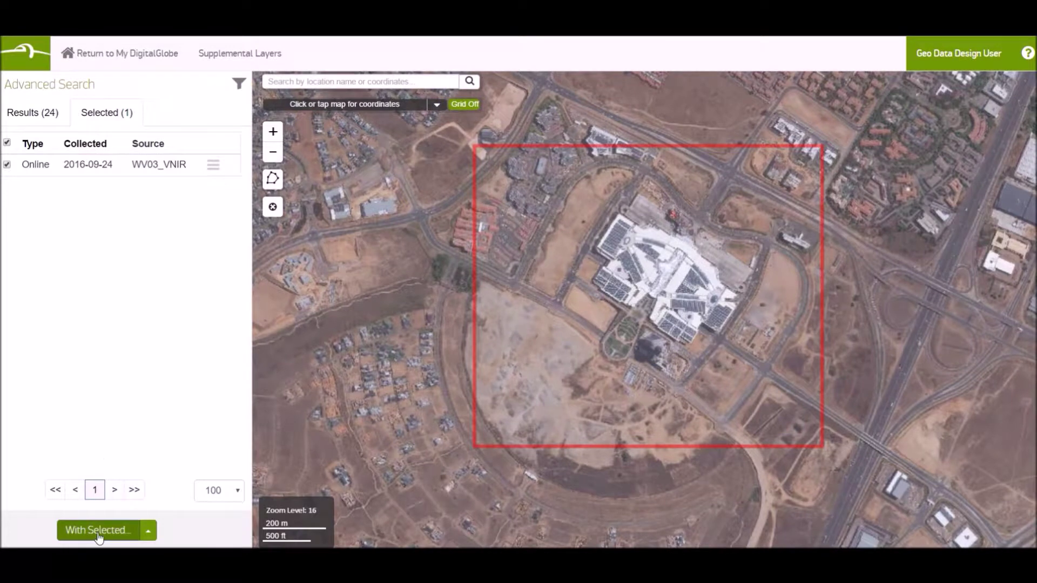
- Create a new mashup from the selected 2016-09-24 image via With Selected
{"action": "left_click", "coordinate": [99, 531]}
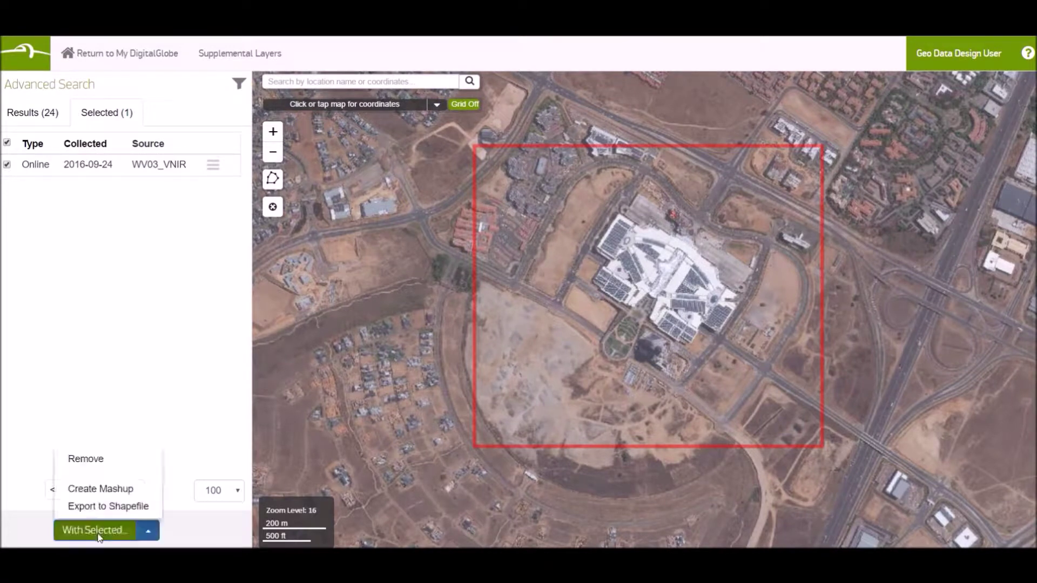
{"action": "left_click", "coordinate": [100, 489]}
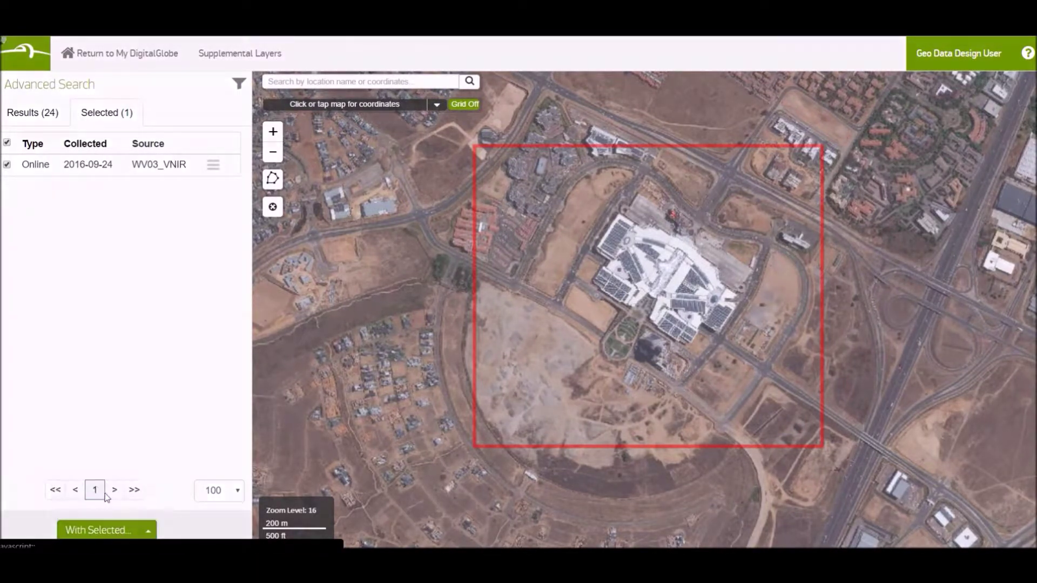
{"action": "left_click", "coordinate": [490, 109]}
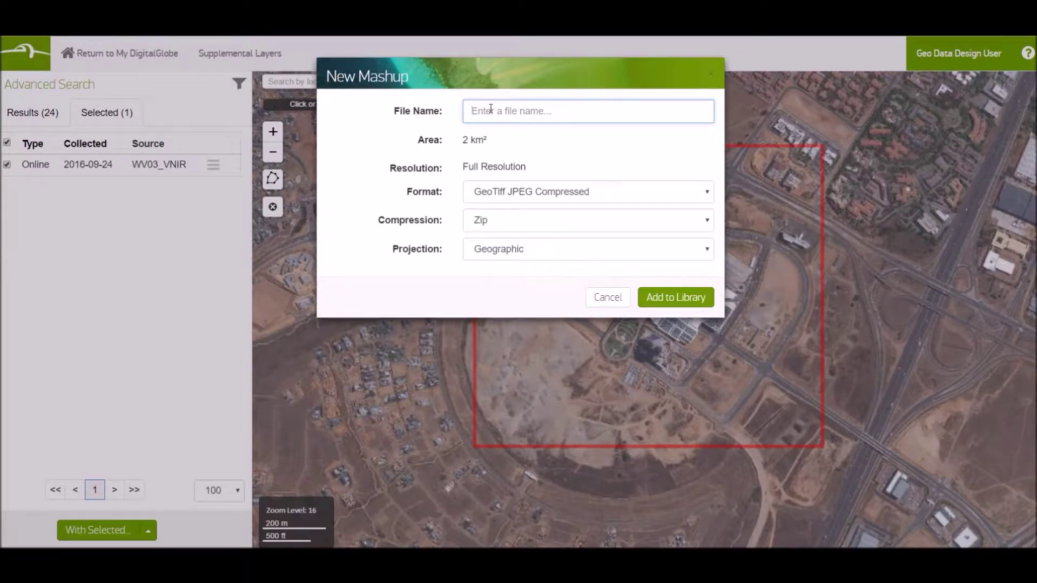
- Name the mashup AOI, keep Zip compression, set UTM projection, and add it to the library
{"action": "type", "text": "AOI"}
{"action": "left_click", "coordinate": [515, 216]}
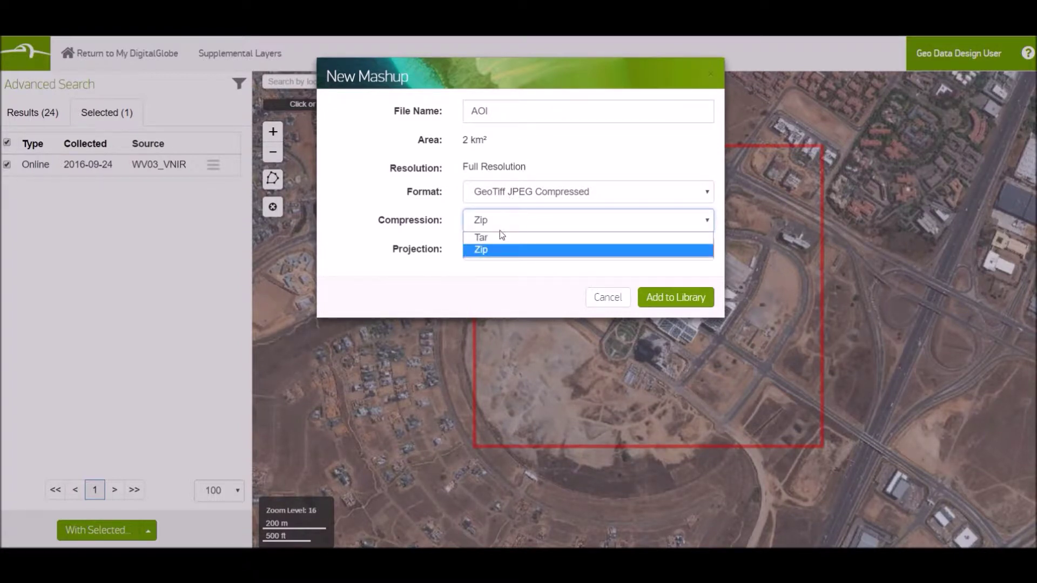
{"action": "left_click", "coordinate": [503, 246]}
{"action": "left_click", "coordinate": [498, 251]}
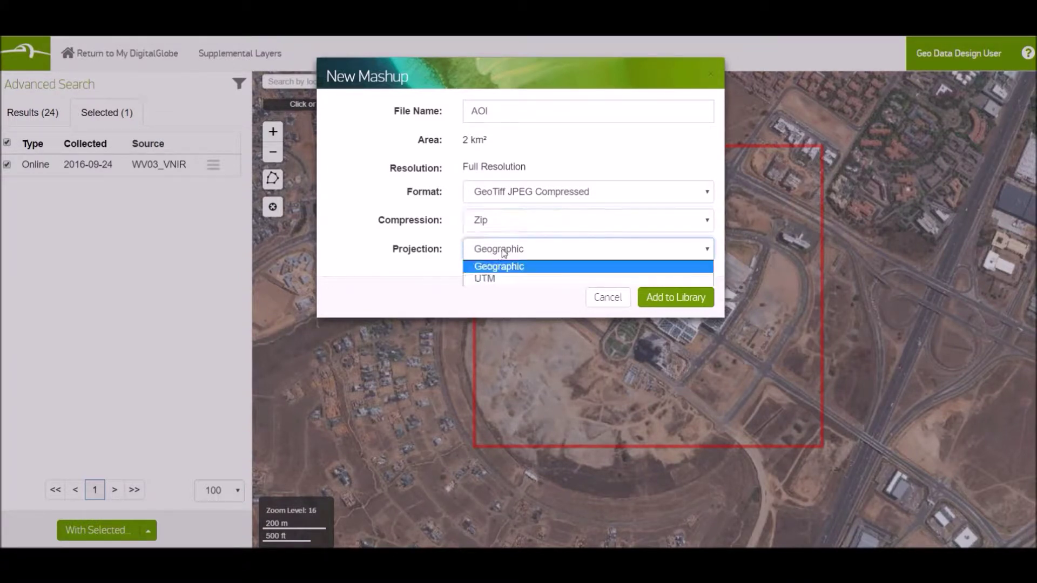
{"action": "left_click", "coordinate": [493, 279]}
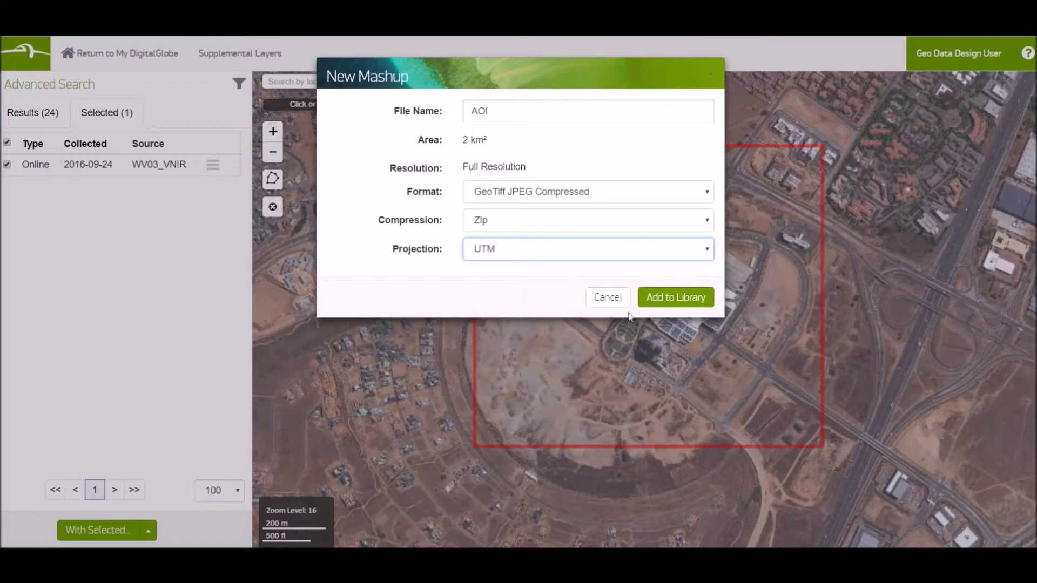
{"action": "left_click", "coordinate": [655, 299]}
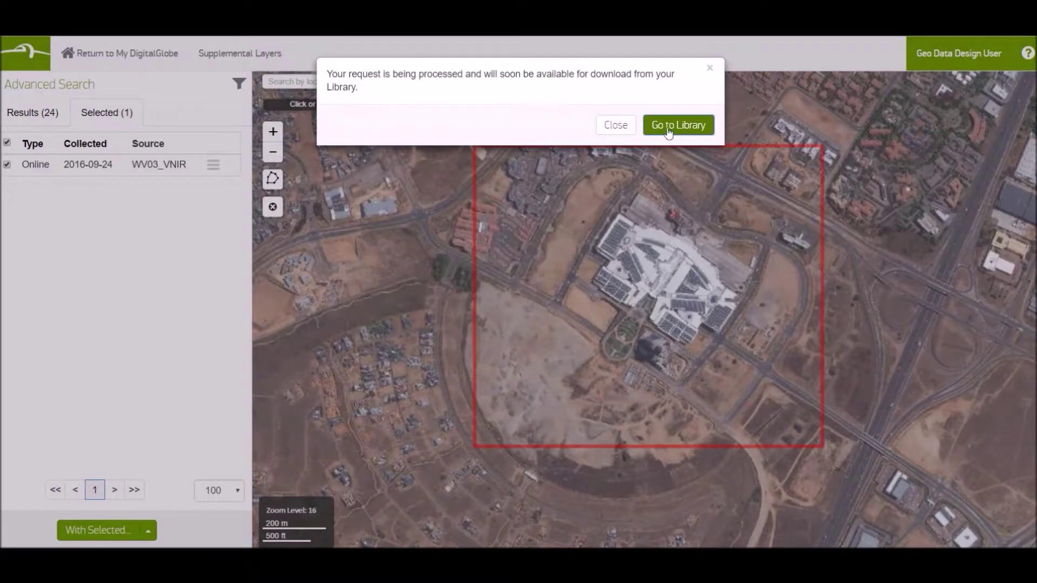
{"action": "left_click", "coordinate": [670, 126]}
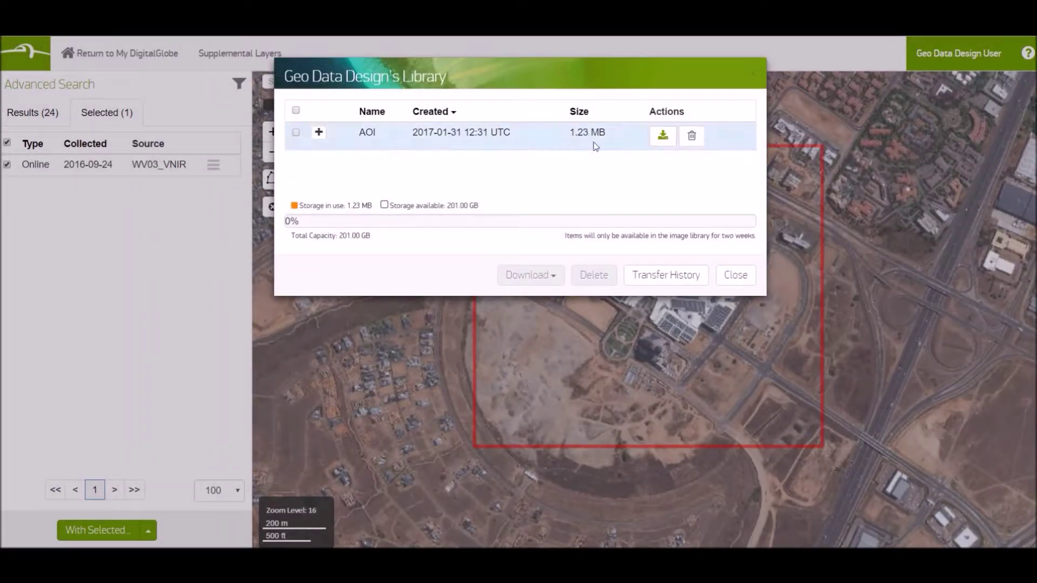
- Download the 1.23 MB AOI mashup from the Library
{"action": "left_click", "coordinate": [661, 136]}
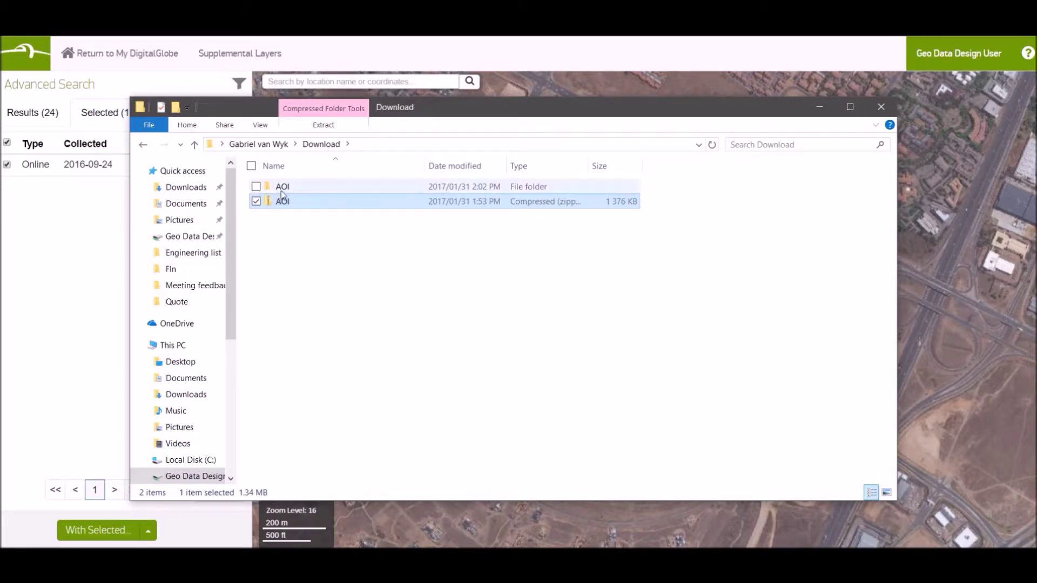
- Open the extracted AOI folder and select the AOI_dup_R1C1 image
{"action": "double_click", "coordinate": [288, 188]}
{"action": "left_click", "coordinate": [299, 211]}
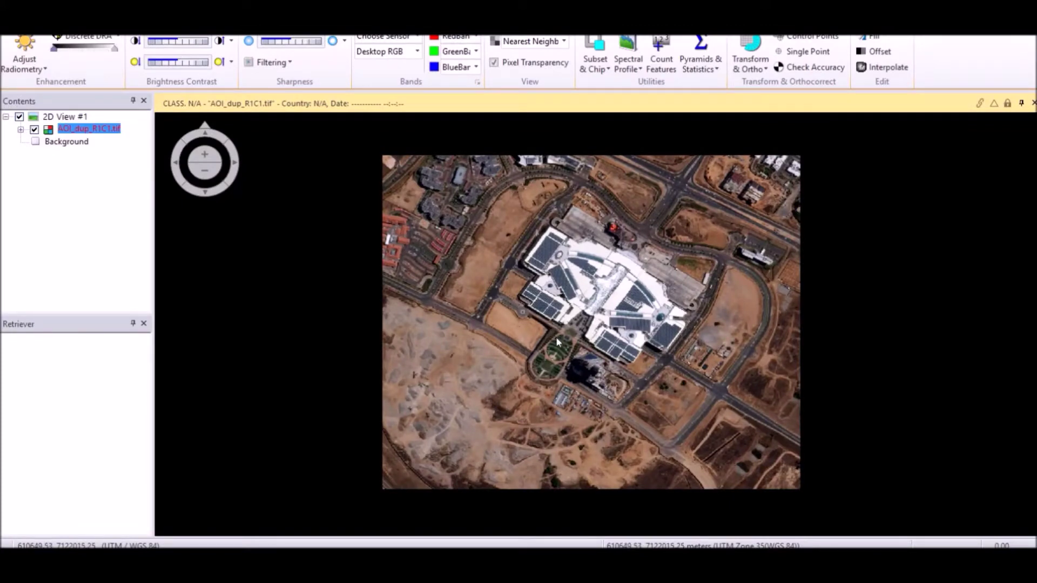
- Zoom in on the downloaded image and pan to centre the park in the 2D View
{"action": "scroll", "coordinate": [558, 342], "scroll_direction": "up", "scroll_amount": 10}
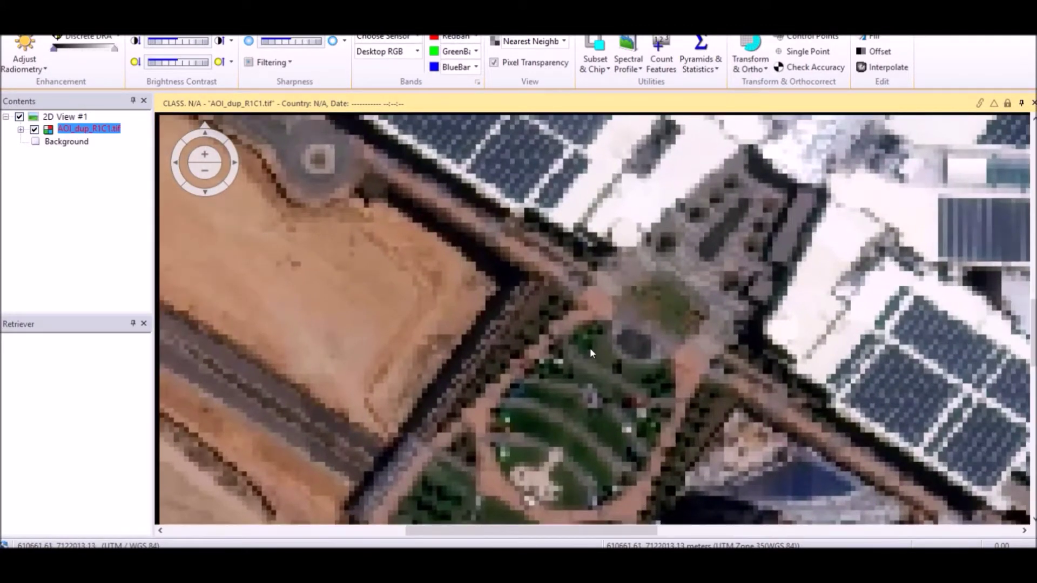
{"action": "scroll", "coordinate": [592, 333], "scroll_direction": "down", "scroll_amount": 5}
{"action": "left_click_drag", "start_coordinate": [588, 326], "coordinate": [398, 235]}
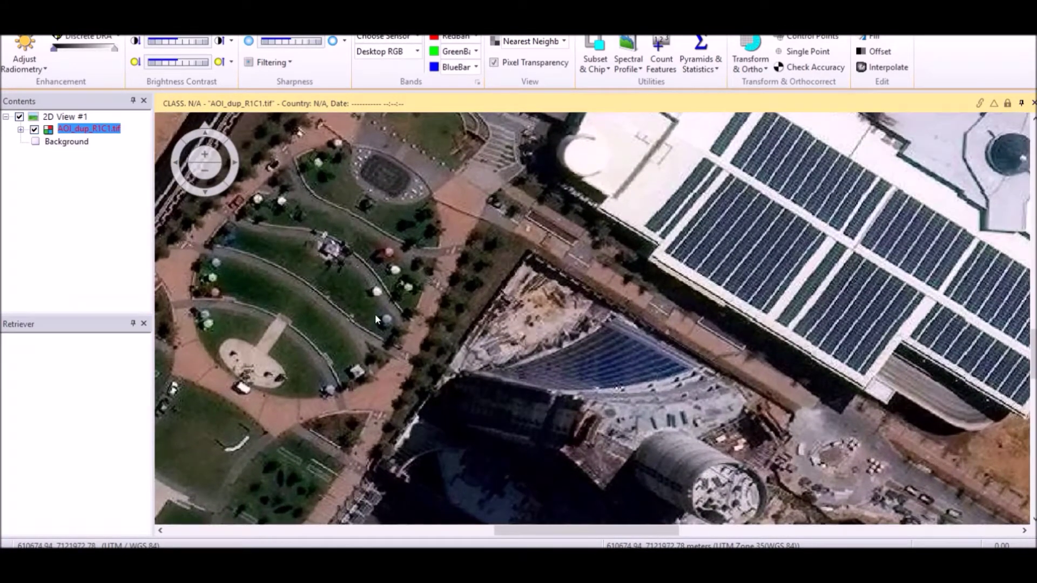
{"action": "scroll", "coordinate": [375, 313], "scroll_direction": "up", "scroll_amount": 3}
{"action": "left_click_drag", "start_coordinate": [374, 313], "coordinate": [668, 230]}
- Zoom out to show the whole Midrand mall and roads, then open the AOI_dup_R1C1.tif layer's options
{"action": "scroll", "coordinate": [667, 230], "scroll_direction": "down", "scroll_amount": 8}
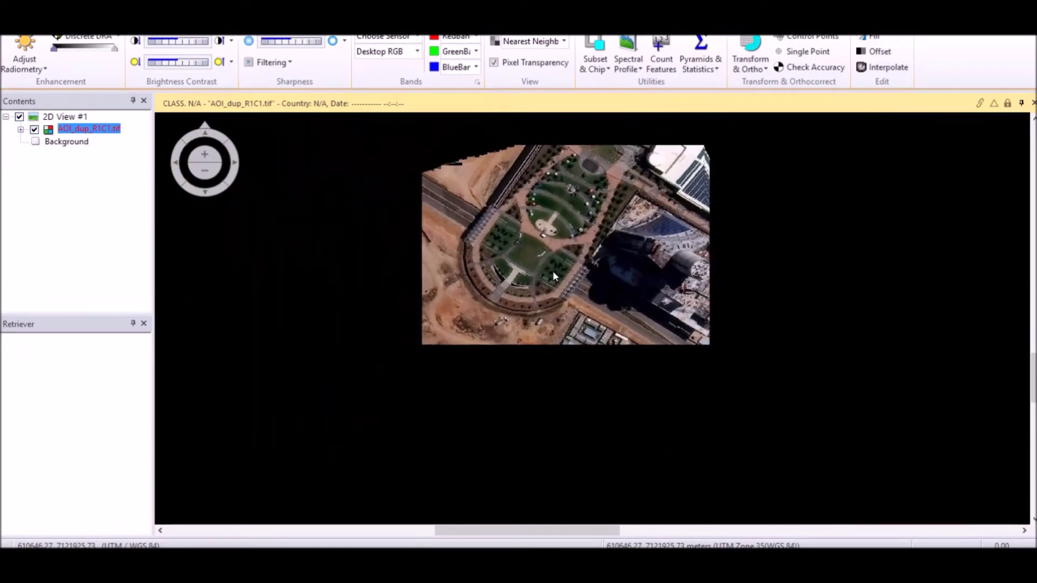
{"action": "scroll", "coordinate": [553, 272], "scroll_direction": "down", "scroll_amount": 2}
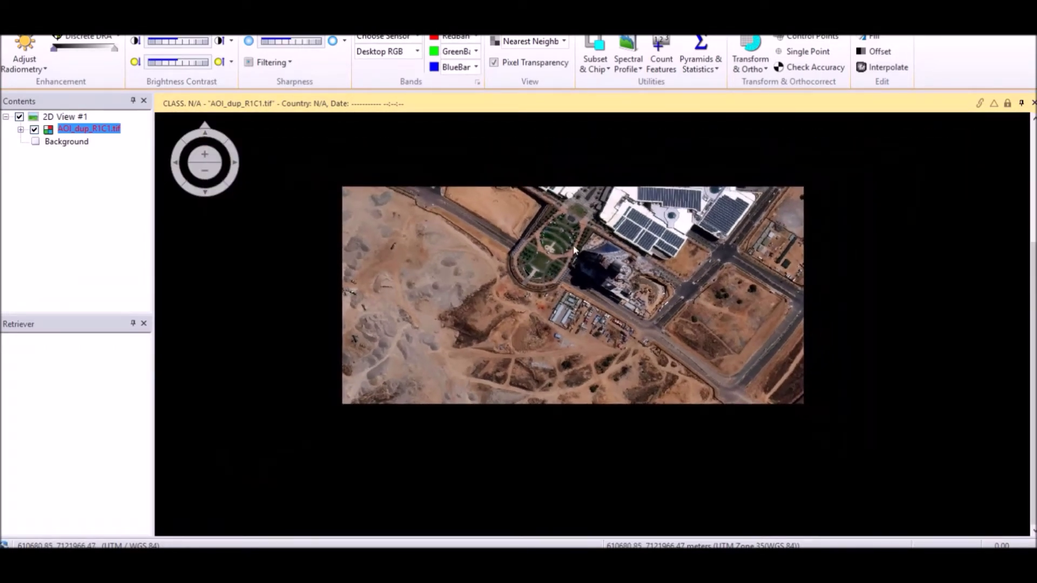
{"action": "scroll", "coordinate": [574, 249], "scroll_direction": "down", "scroll_amount": 2}
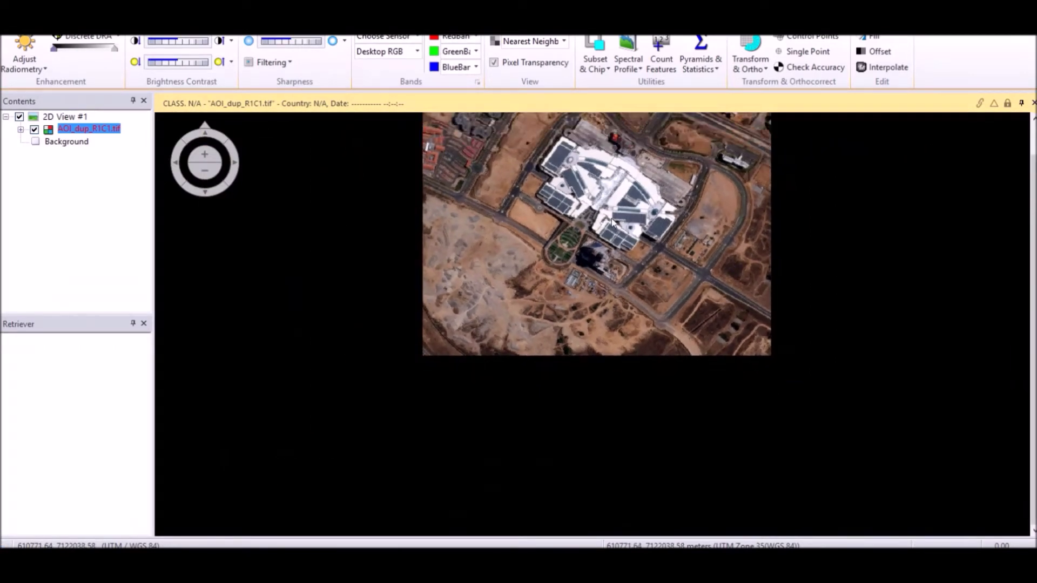
{"action": "scroll", "coordinate": [612, 222], "scroll_direction": "up", "scroll_amount": 4}
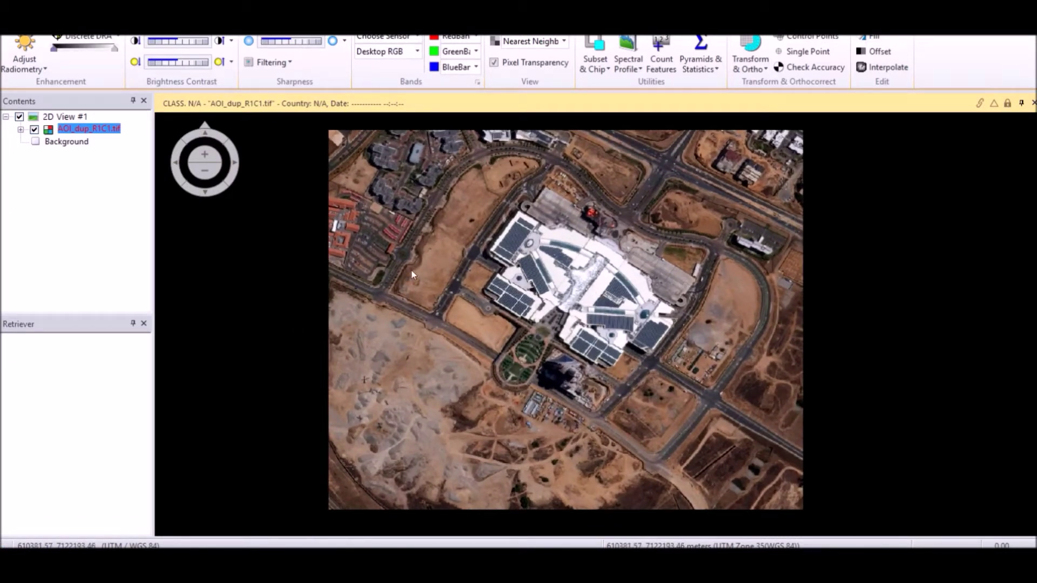
{"action": "right_click", "coordinate": [82, 128]}
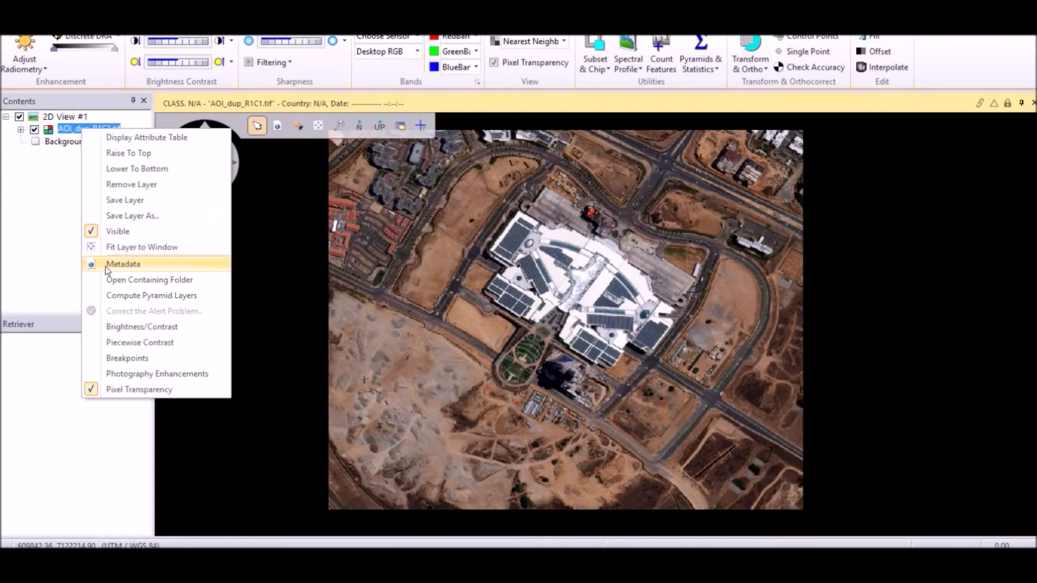
- Check the AOI_dup_R1C1.tif metadata (3404 × 2724 pixels, UTM Zone 35, WGS 84), then close it
{"action": "left_click", "coordinate": [105, 267]}
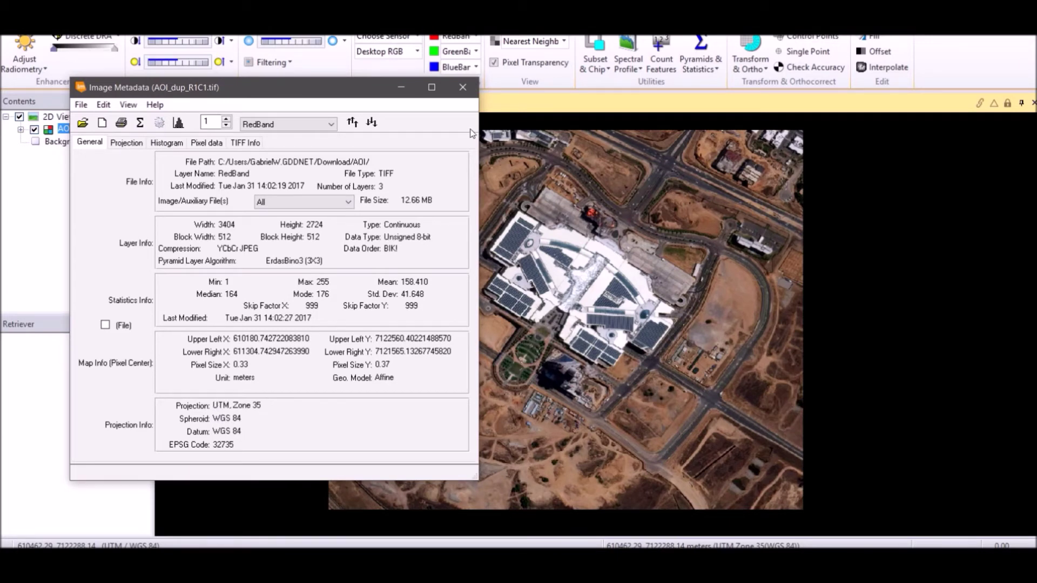
{"action": "left_click", "coordinate": [463, 88]}
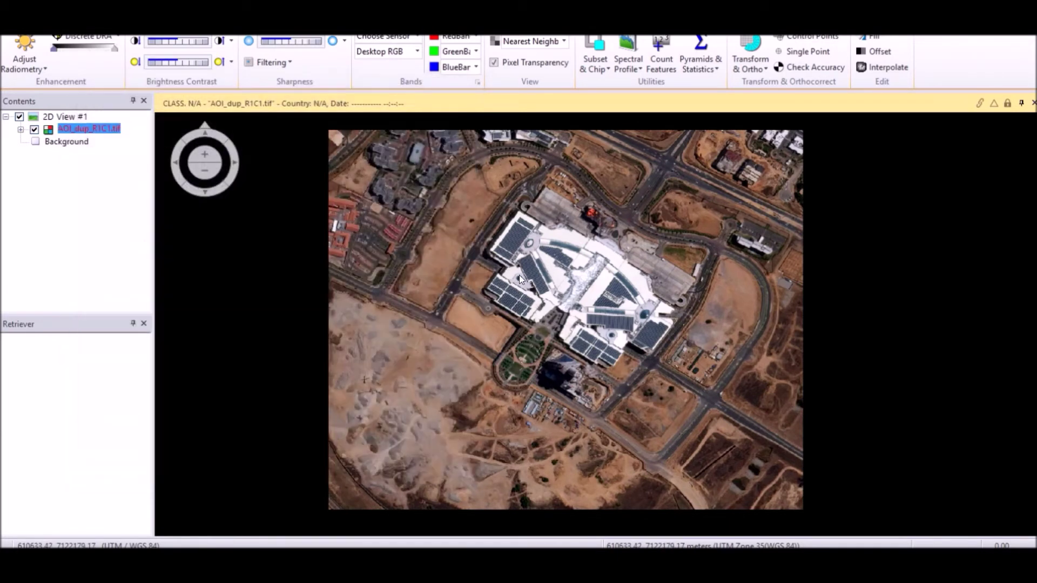